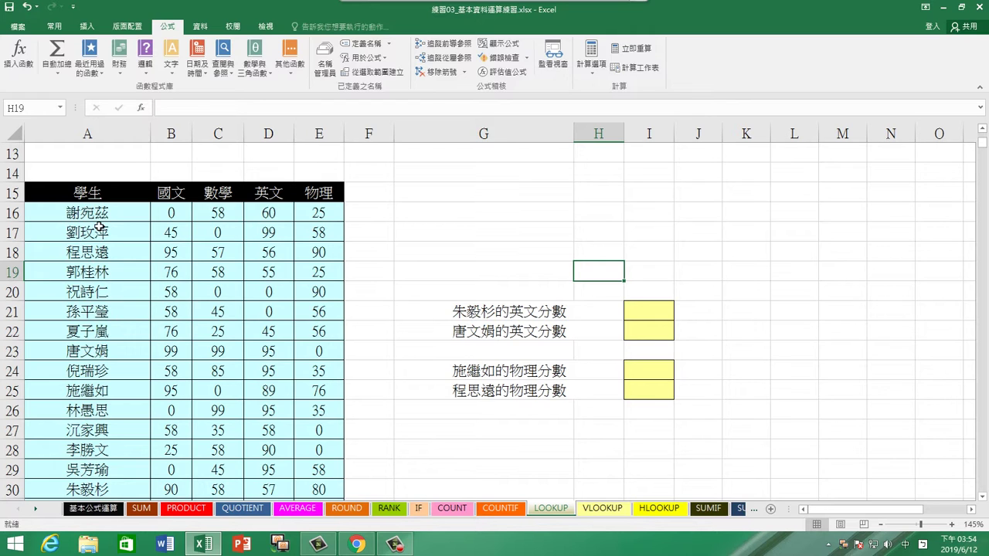
Sort the student score table in ascending order by the student name column (學生)
{"action": "left_click", "coordinate": [93, 351]}
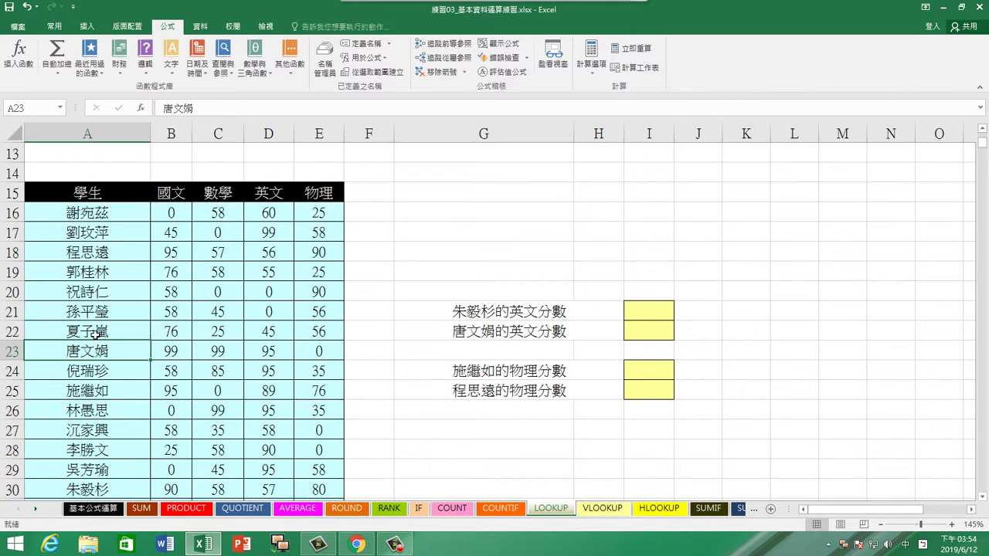
{"action": "left_click", "coordinate": [95, 334]}
{"action": "left_click", "coordinate": [92, 391]}
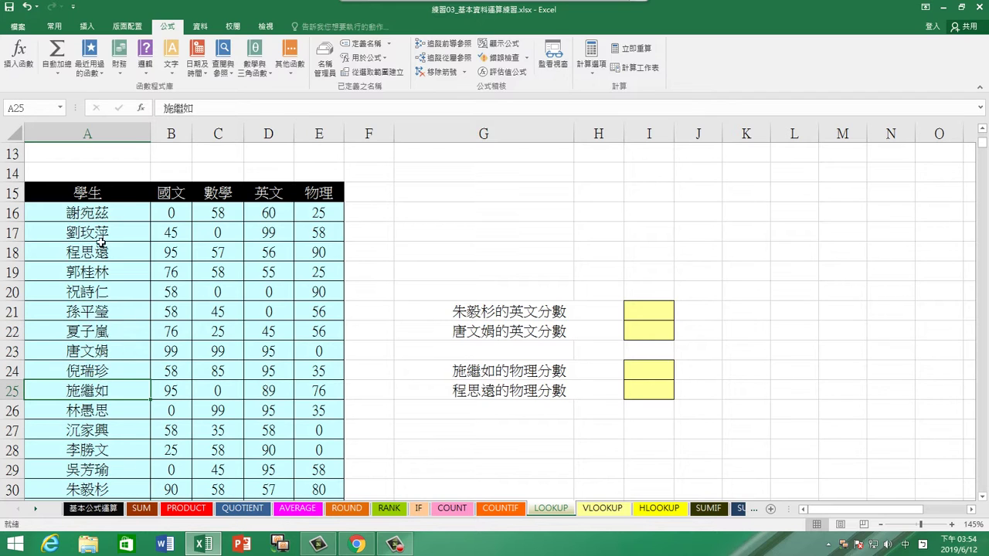
{"action": "left_click", "coordinate": [111, 193]}
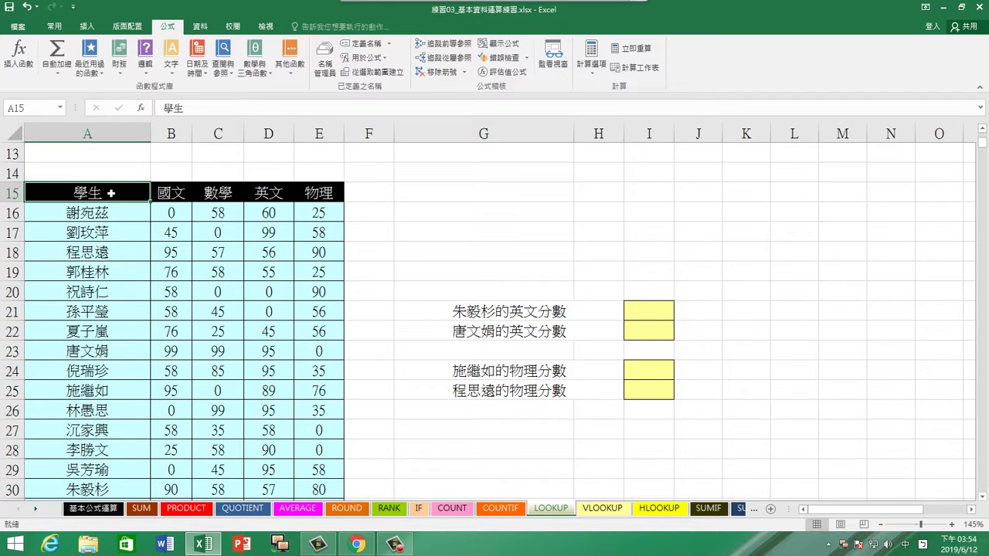
{"action": "left_click", "coordinate": [102, 430]}
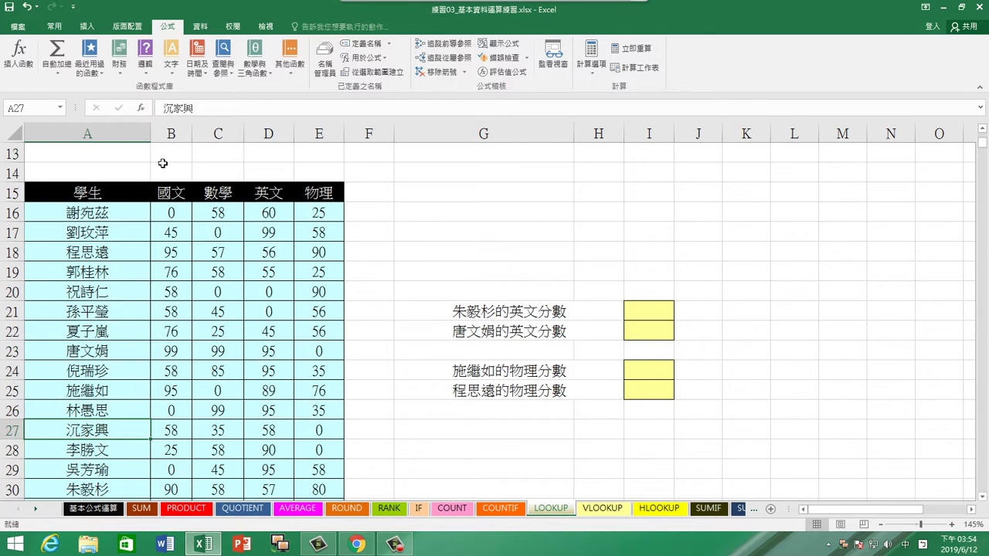
{"action": "left_click", "coordinate": [201, 28]}
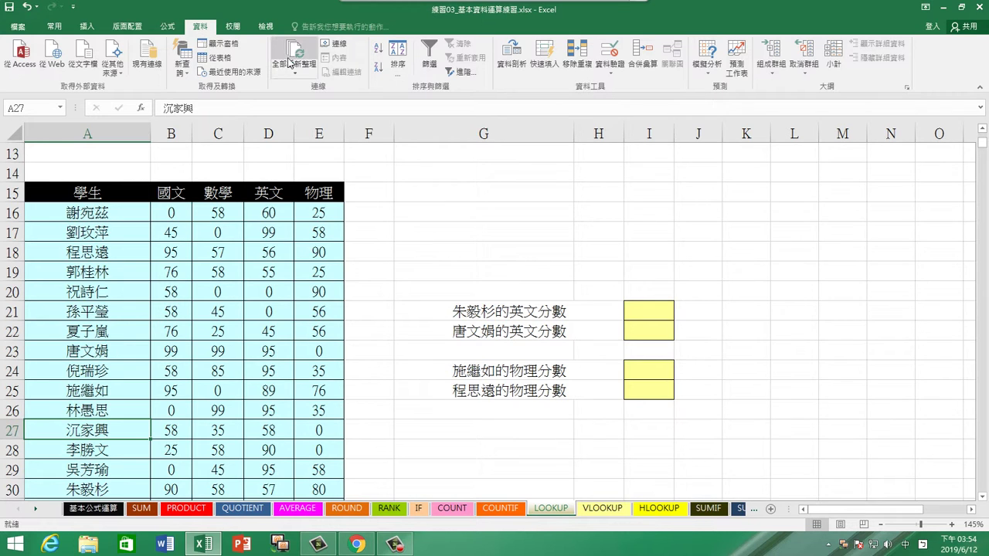
{"action": "left_click", "coordinate": [378, 50]}
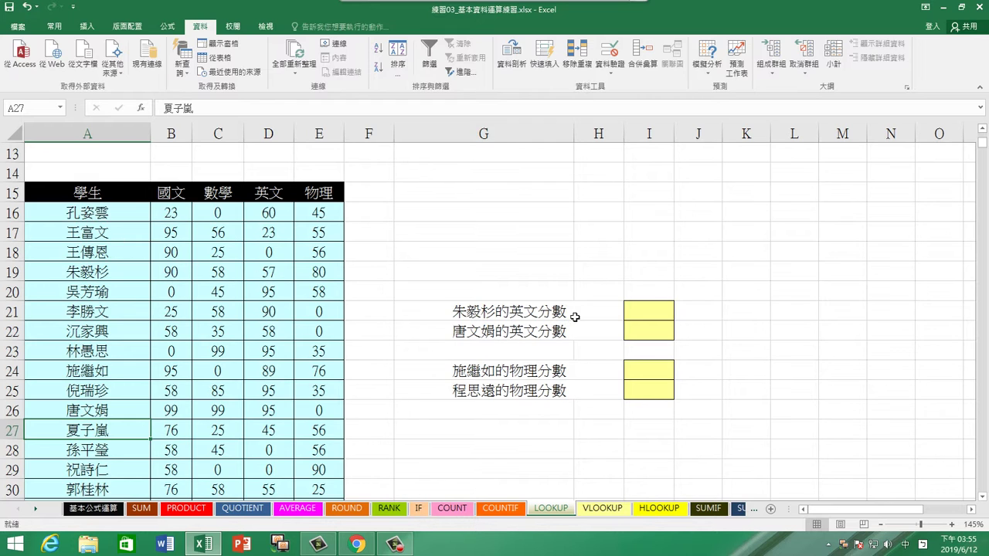
Insert a LOOKUP function in cell I21 using the lookup_value,lookup_vector,result_vector argument form
{"action": "left_click", "coordinate": [650, 312]}
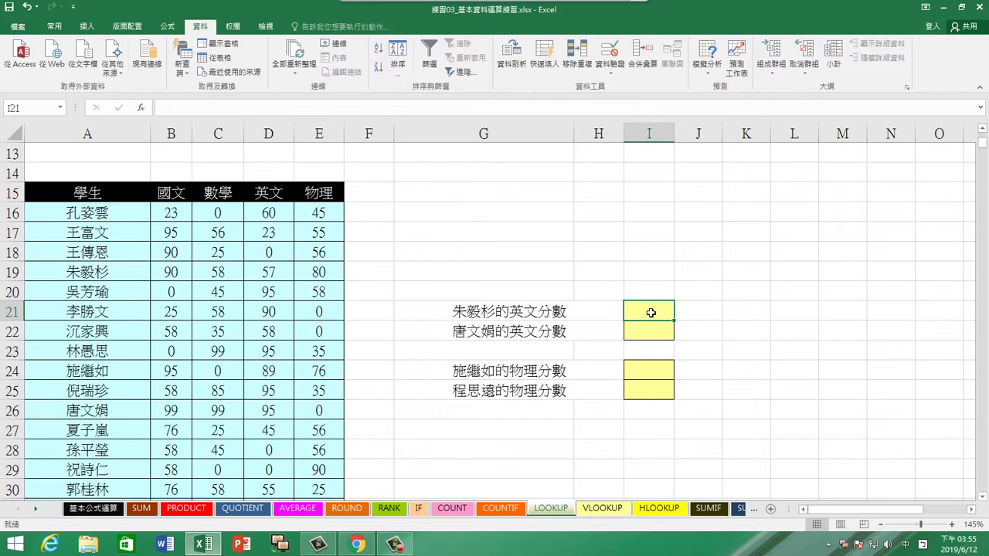
{"action": "left_click", "coordinate": [169, 27]}
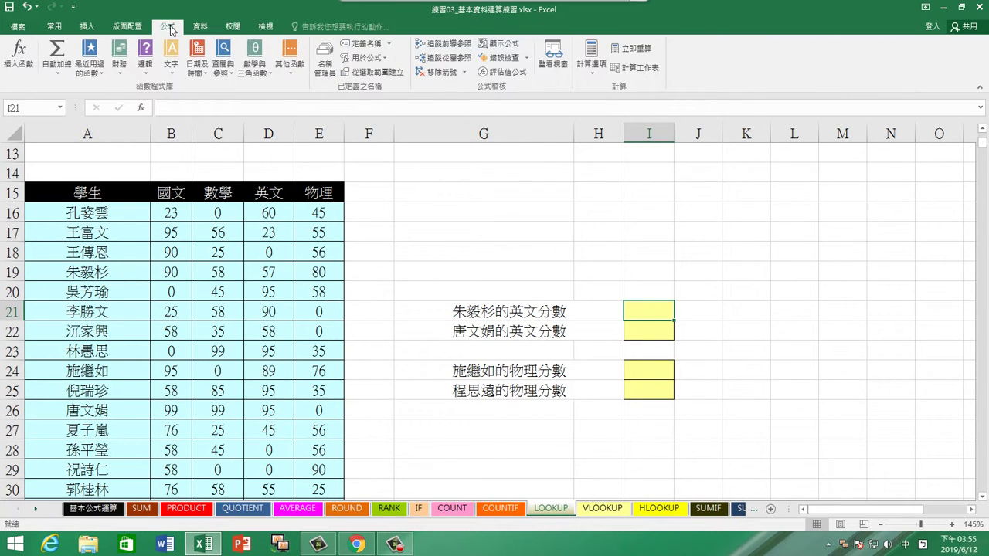
{"action": "left_click", "coordinate": [93, 74]}
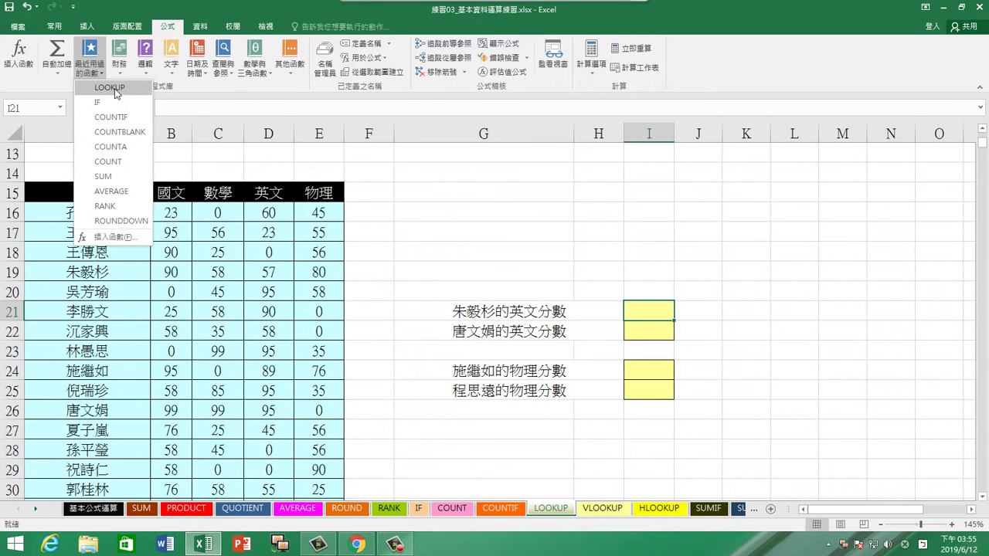
{"action": "left_click", "coordinate": [114, 89]}
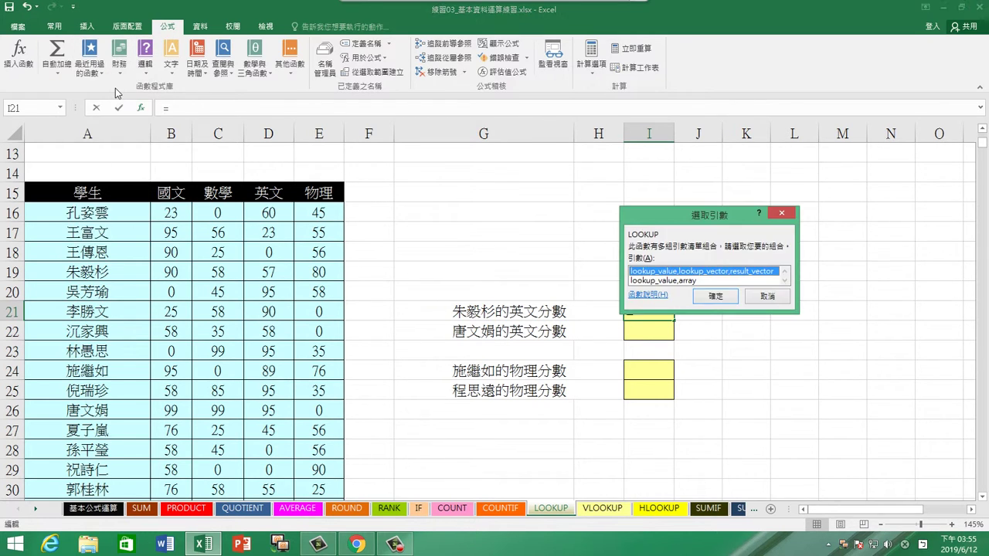
{"action": "left_click", "coordinate": [716, 296]}
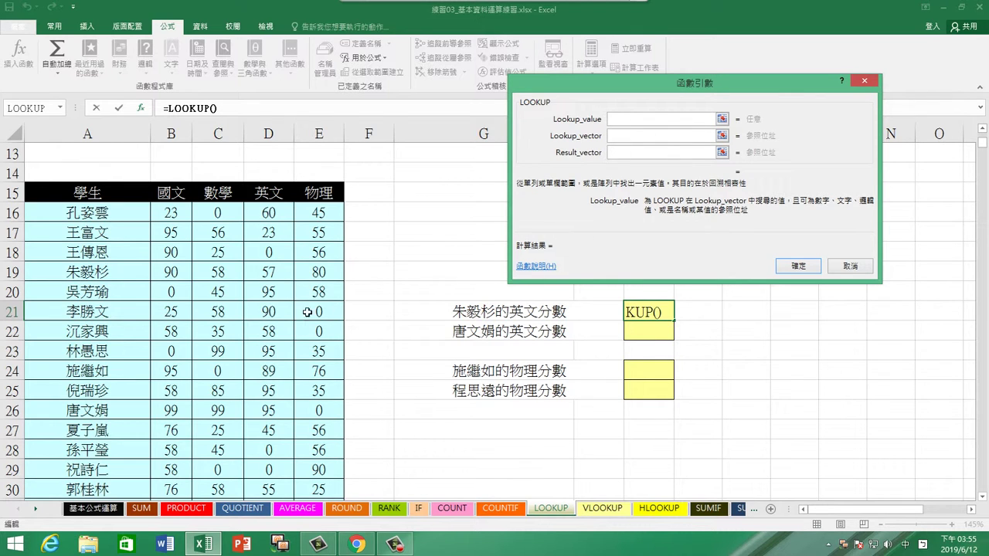
Set Lookup_value to the student name in A19 and Lookup_vector to the absolute range $A$16:$A$33
{"action": "scroll", "coordinate": [154, 368], "scroll_direction": "down", "scroll_amount": 2}
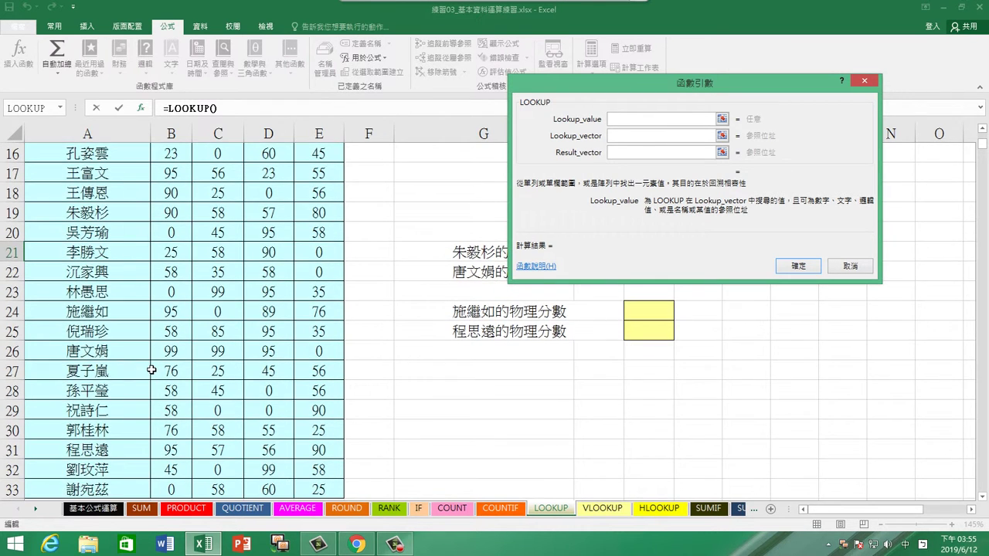
{"action": "scroll", "coordinate": [152, 371], "scroll_direction": "up", "scroll_amount": 1}
{"action": "scroll", "coordinate": [143, 366], "scroll_direction": "up", "scroll_amount": 1}
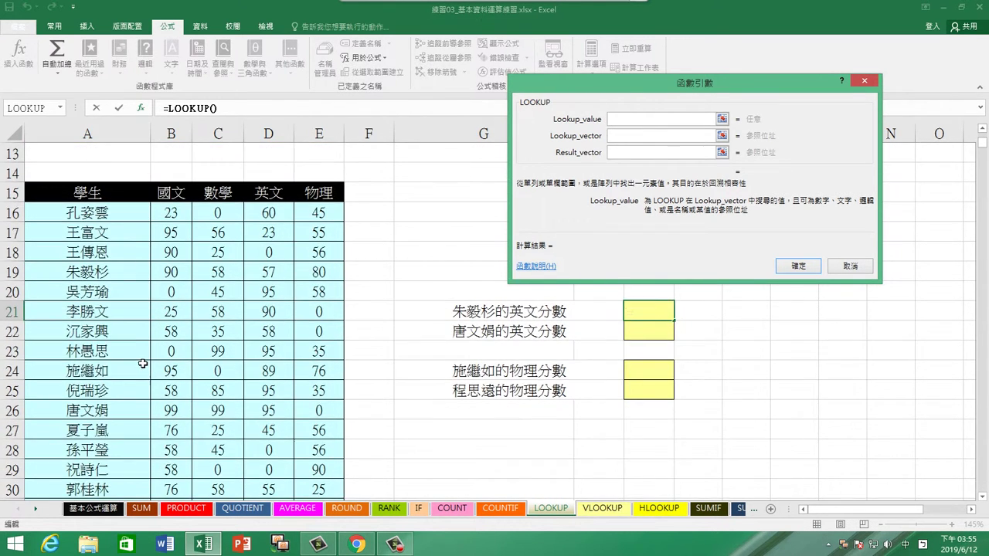
{"action": "left_click", "coordinate": [90, 271]}
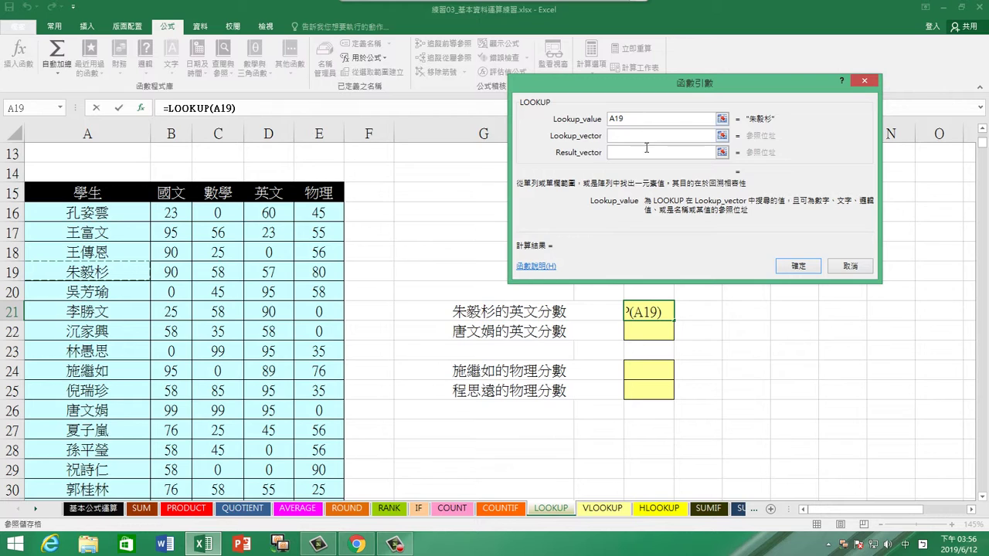
{"action": "left_click", "coordinate": [616, 137]}
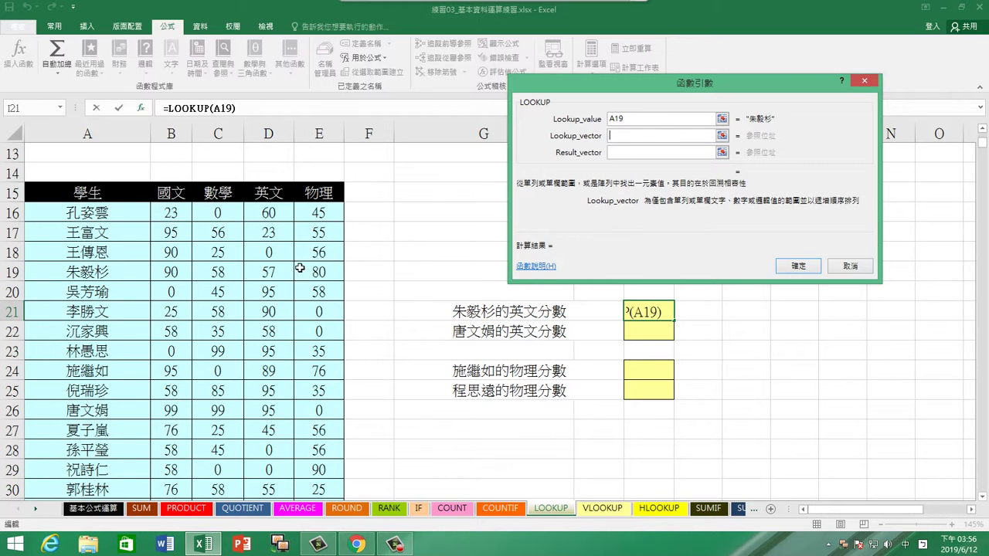
{"action": "left_click", "coordinate": [129, 219]}
{"action": "scroll", "coordinate": [138, 322], "scroll_direction": "down", "scroll_amount": 3}
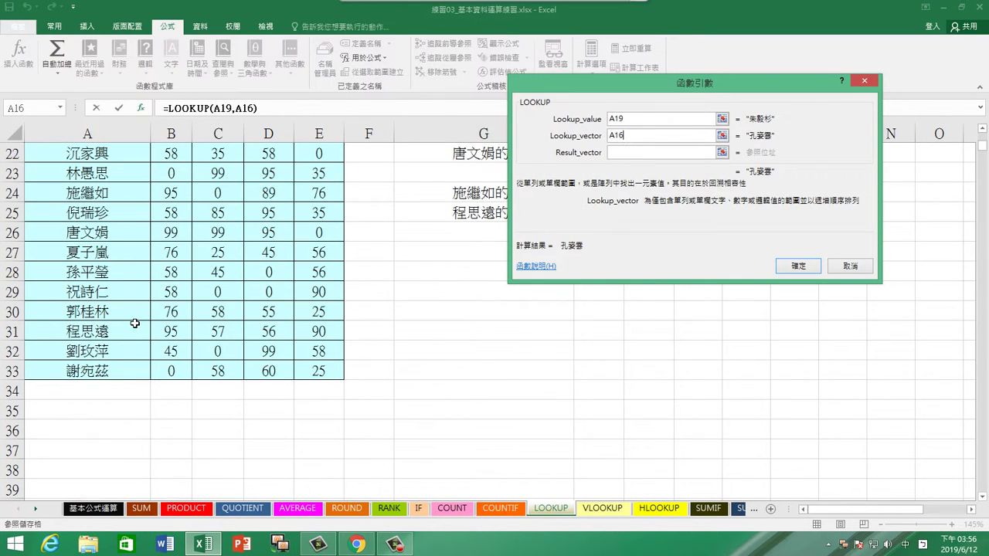
{"action": "left_click", "coordinate": [130, 372], "text": "shift"}
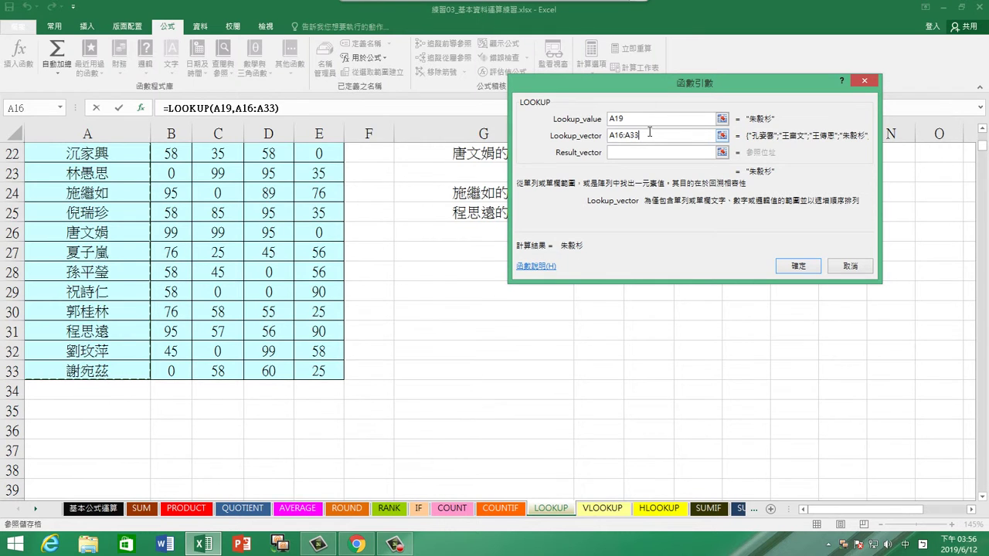
{"action": "key", "text": "F4"}
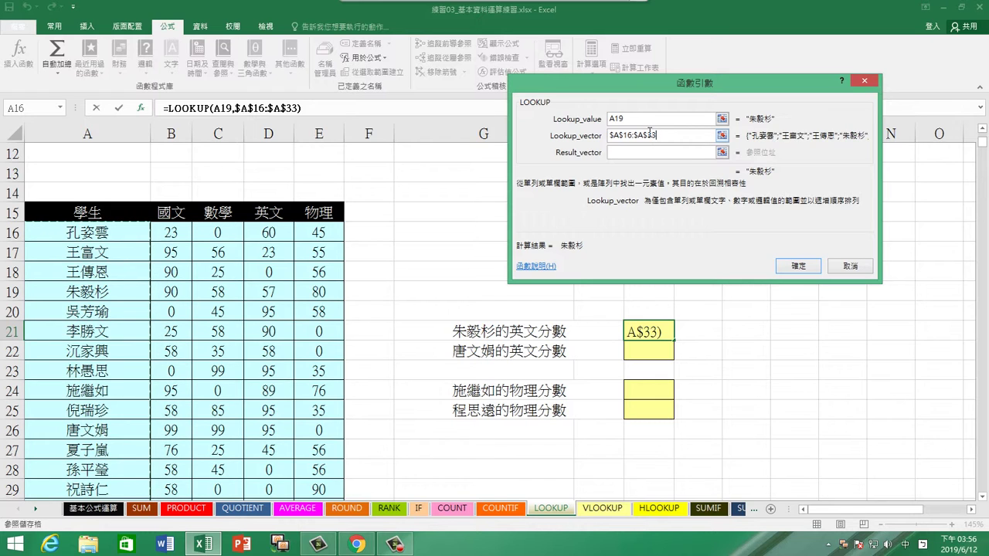
Set Result_vector to the English scores (英文) as the absolute range $D$16:$D$33 and complete the LOOKUP formula
{"action": "left_click", "coordinate": [625, 151]}
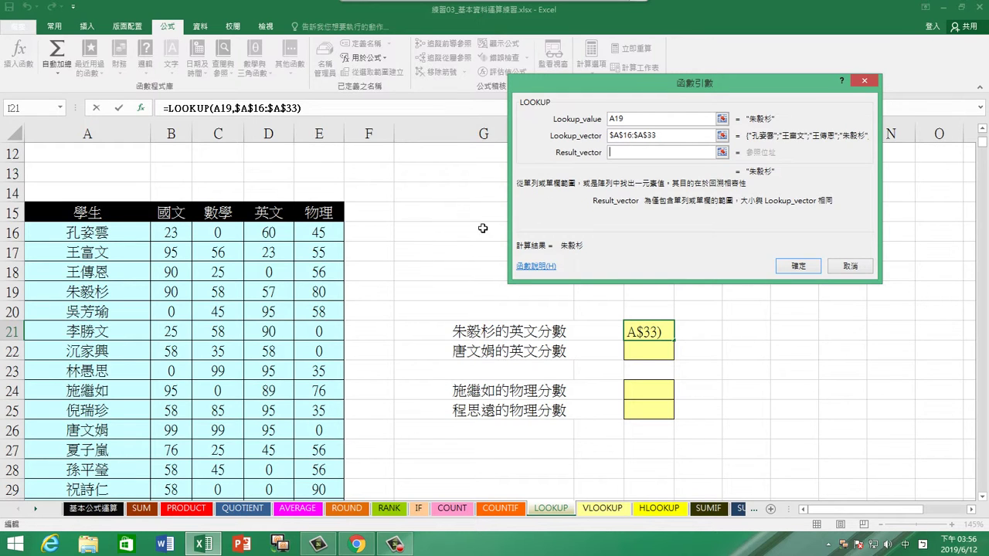
{"action": "left_click", "coordinate": [268, 232]}
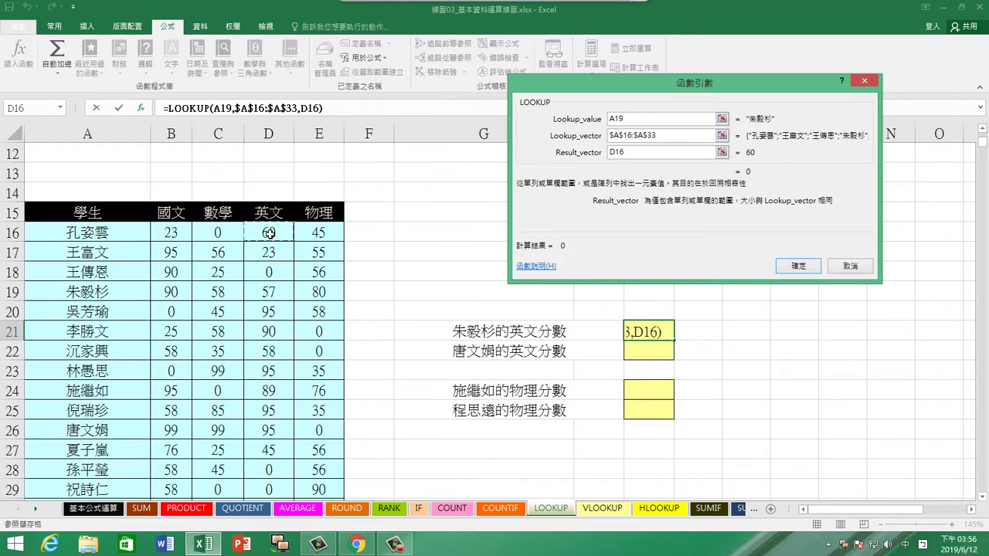
{"action": "scroll", "coordinate": [268, 249], "scroll_direction": "down", "scroll_amount": 3}
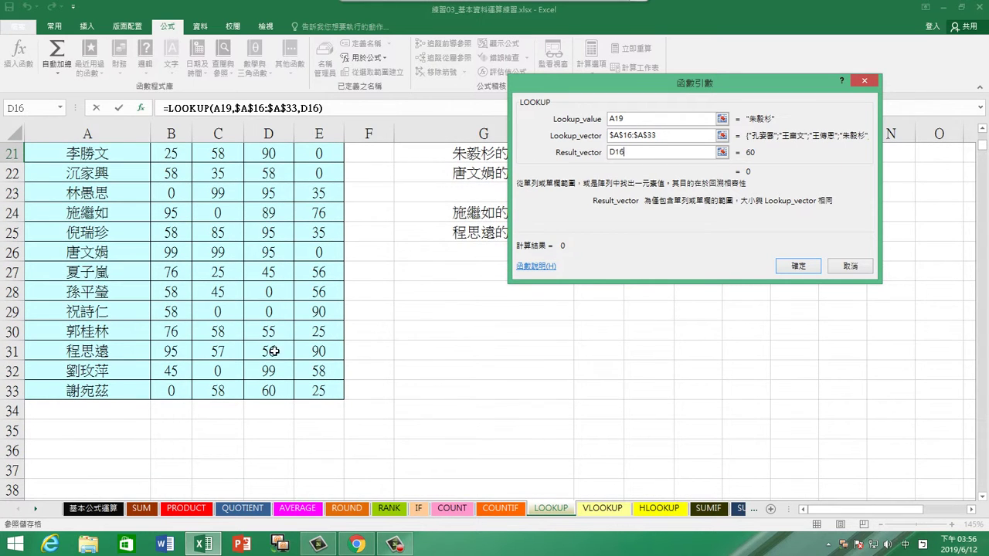
{"action": "left_click", "coordinate": [273, 387], "text": "shift"}
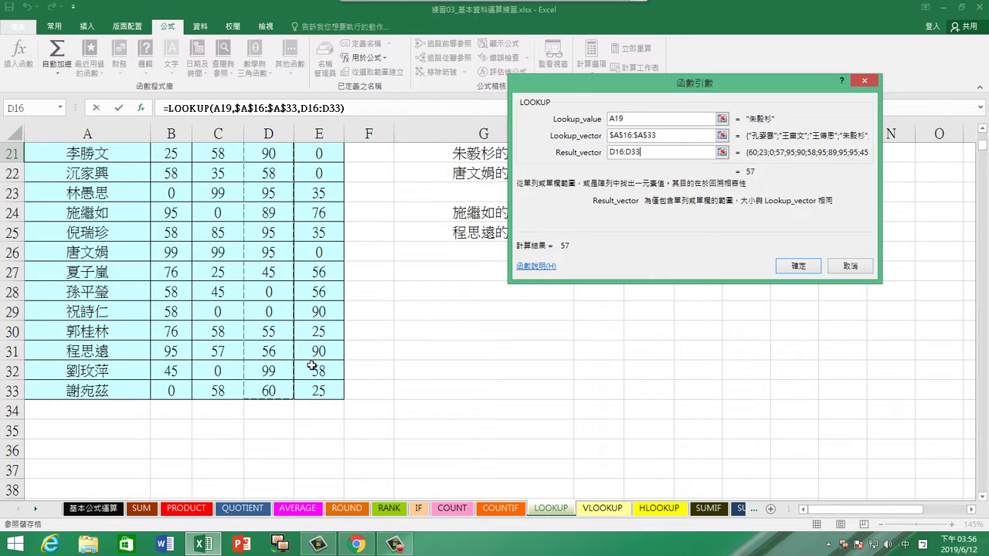
{"action": "scroll", "coordinate": [312, 365], "scroll_direction": "up", "scroll_amount": 3}
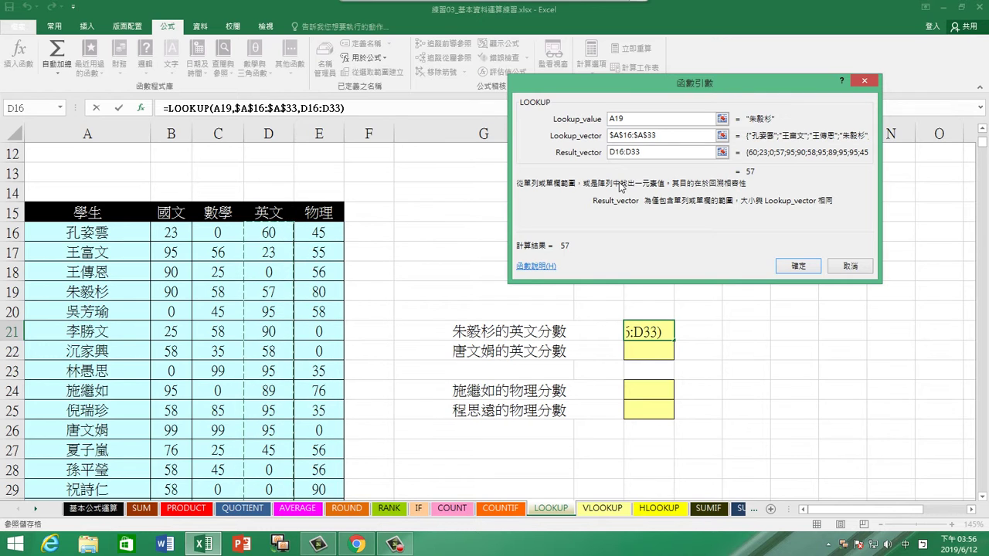
{"action": "key", "text": "F4"}
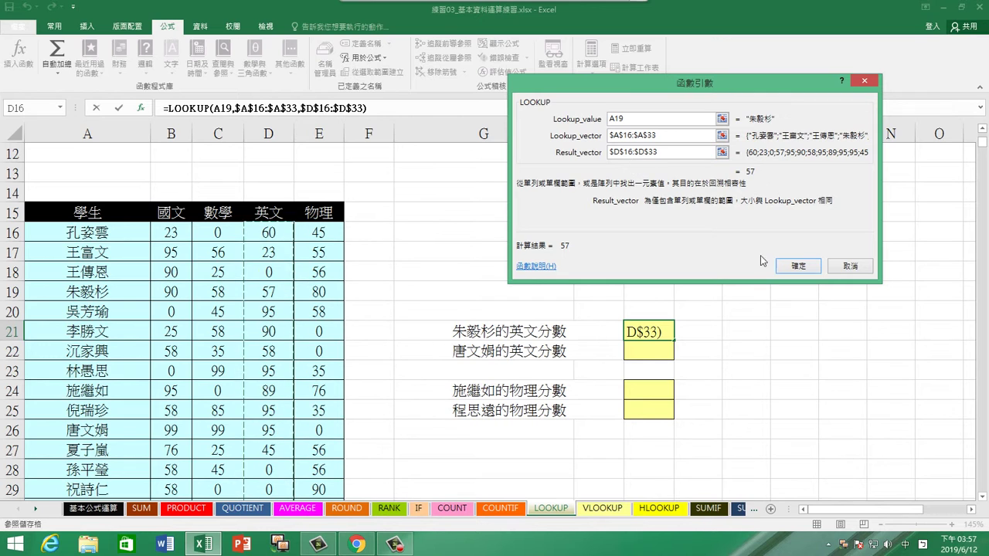
{"action": "left_click", "coordinate": [796, 266]}
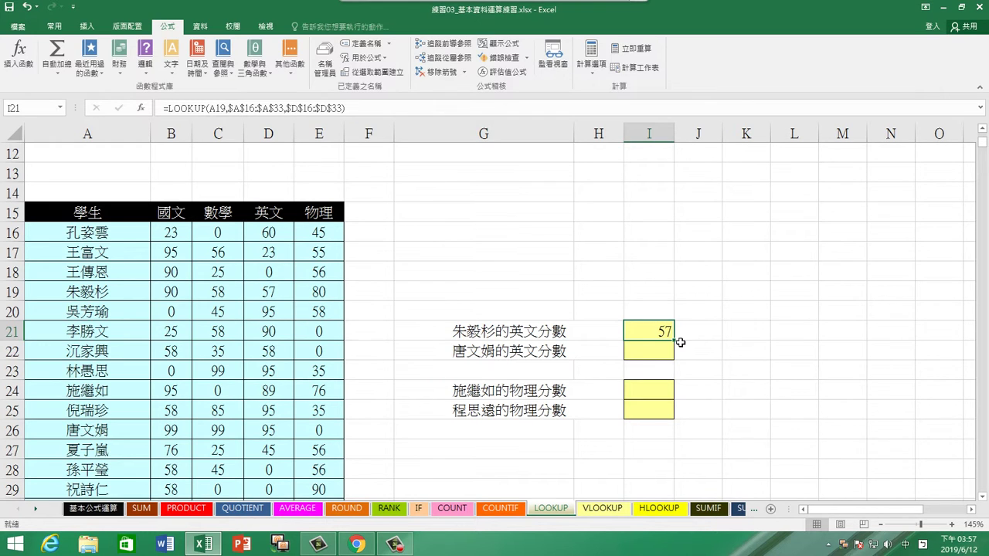
Fill the LOOKUP formula down from I21 to I22 and change the Lookup_value in I22 to A26
{"action": "left_click_drag", "start_coordinate": [675, 341], "coordinate": [675, 360]}
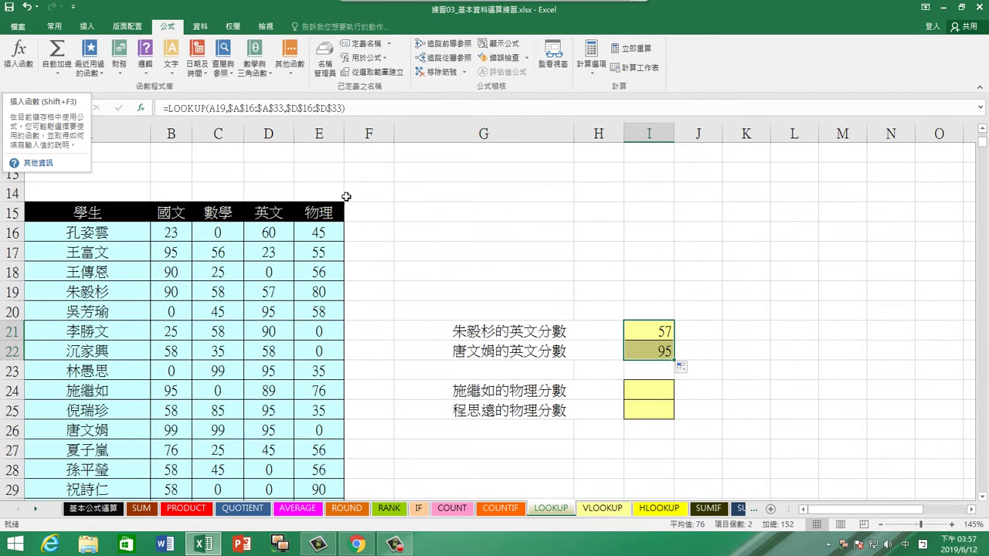
{"action": "left_click", "coordinate": [648, 354]}
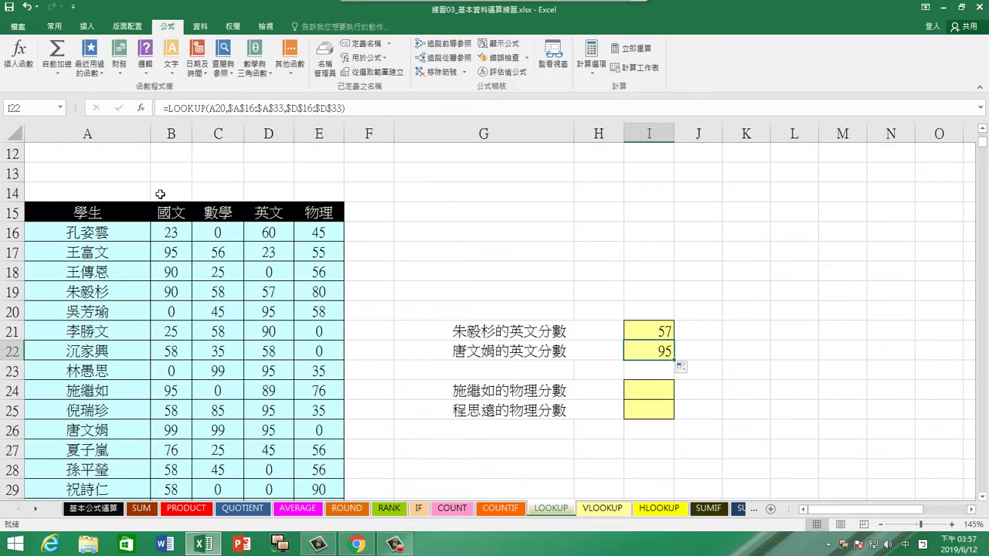
{"action": "left_click", "coordinate": [19, 70]}
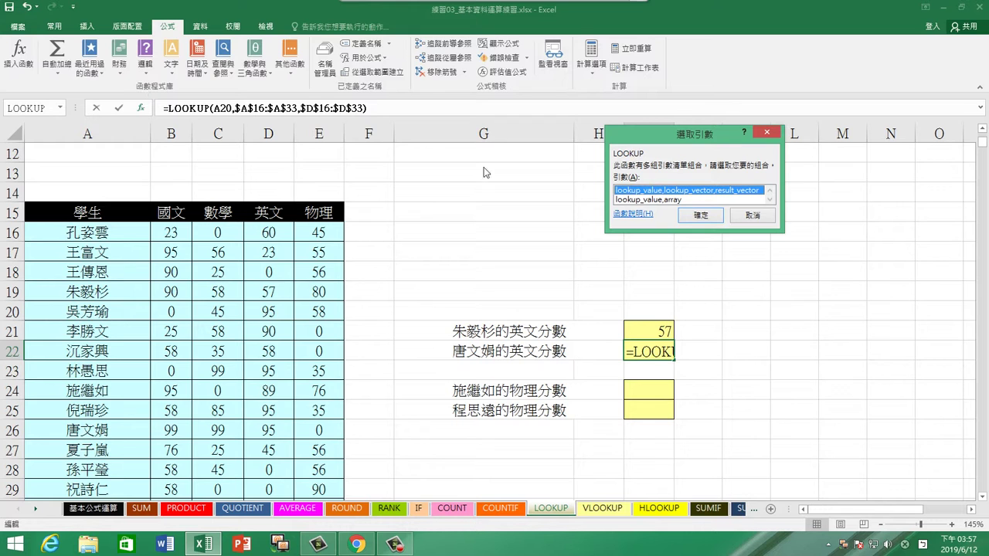
{"action": "left_click", "coordinate": [699, 217]}
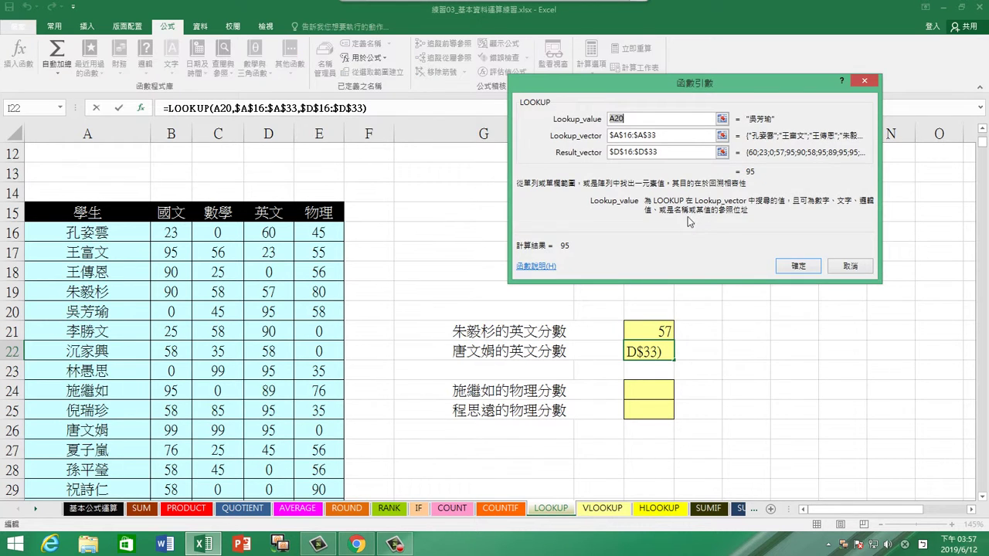
{"action": "left_click_drag", "start_coordinate": [707, 226], "coordinate": [710, 226]}
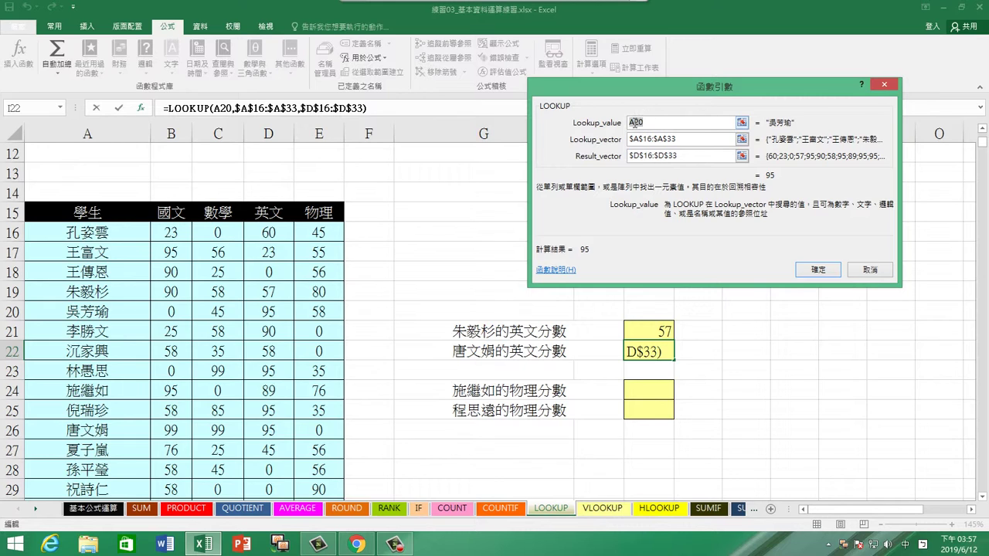
{"action": "left_click", "coordinate": [96, 433]}
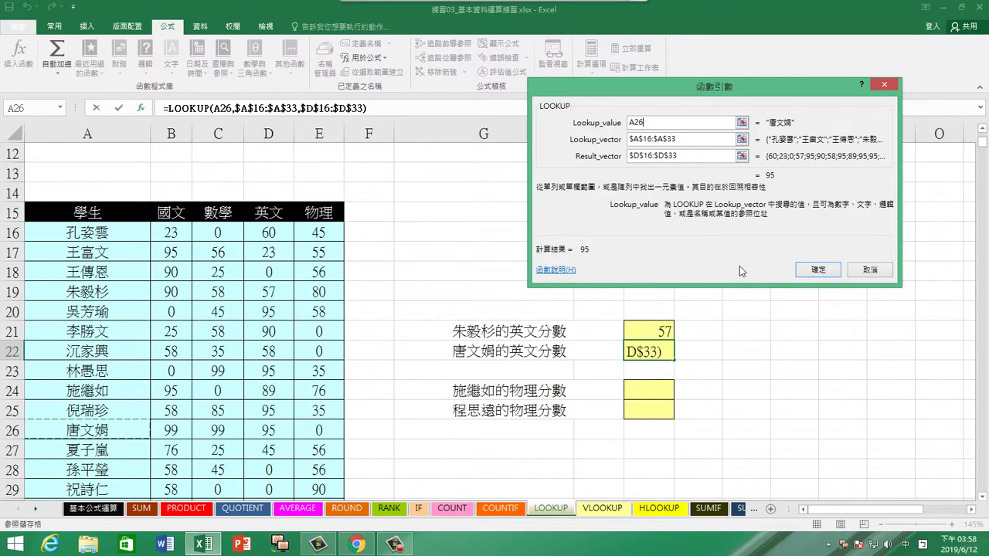
{"action": "left_click", "coordinate": [820, 270]}
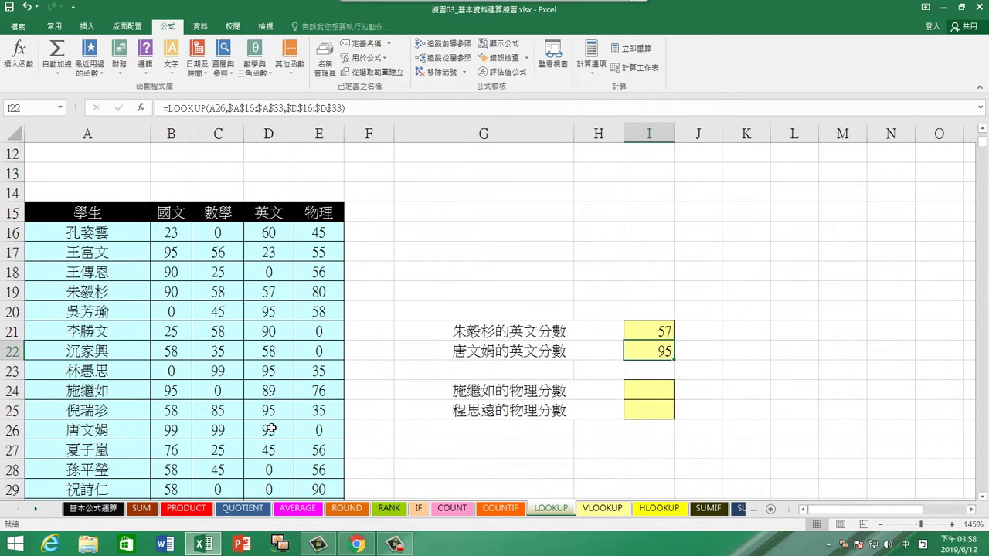
End the screen broadcast and return to the TRBS10.0 classroom window
{"action": "mouse_move", "coordinate": [648, 6]}
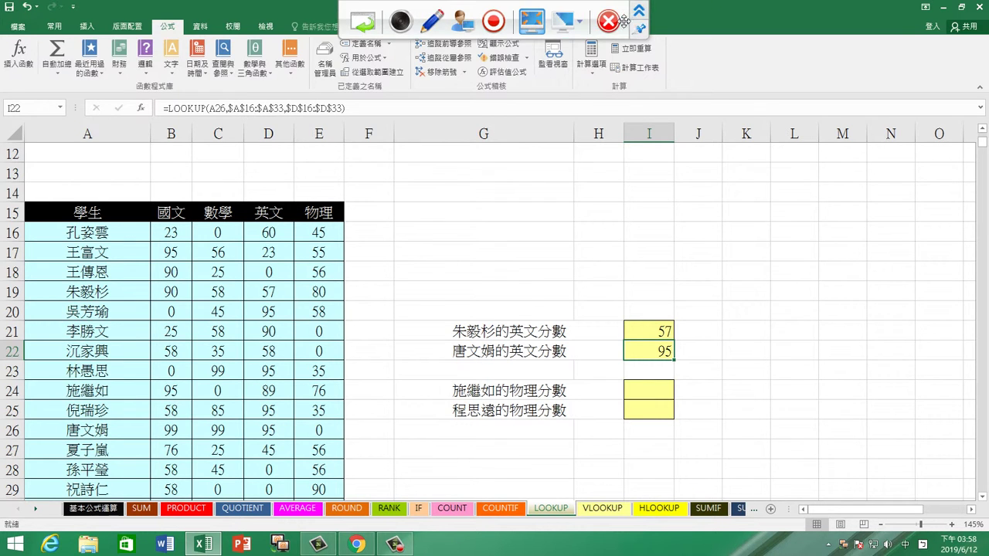
{"action": "left_click", "coordinate": [614, 22]}
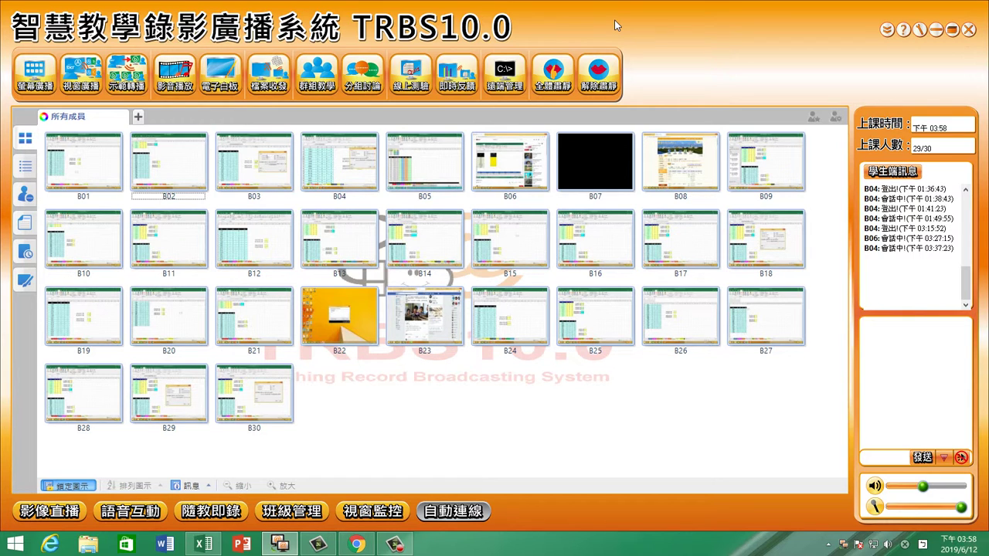
{"action": "left_click", "coordinate": [406, 546]}
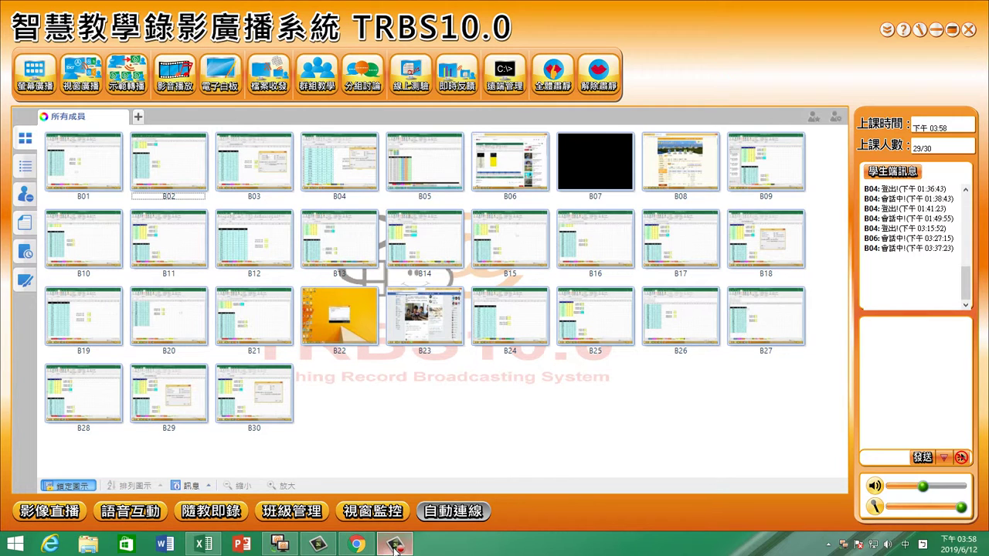